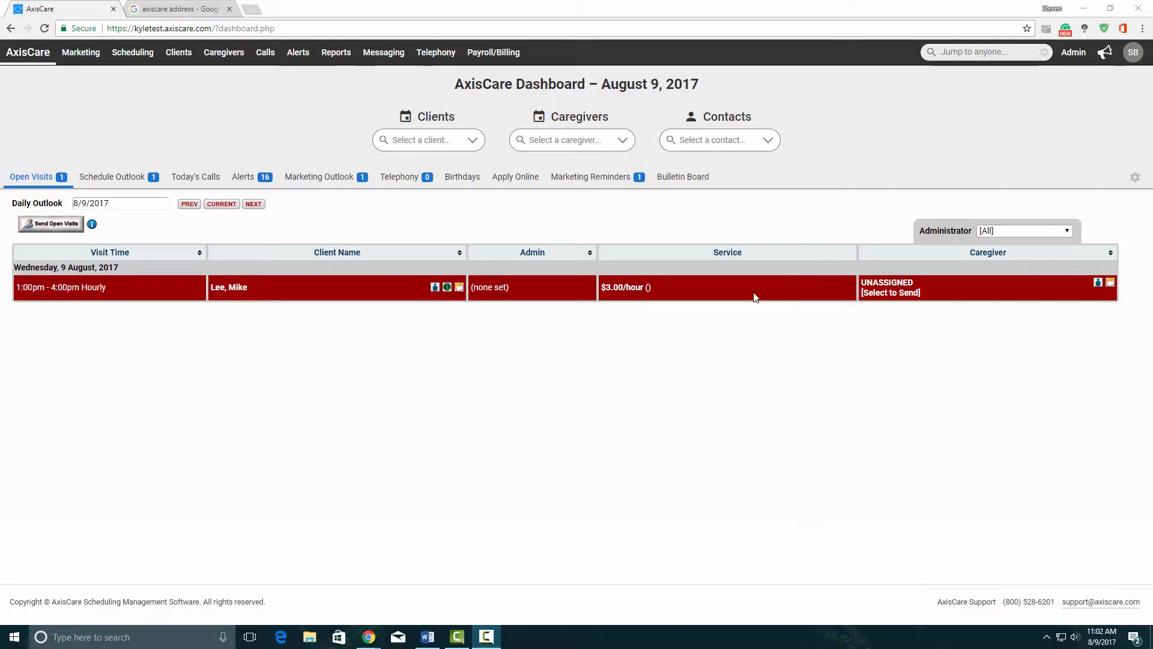
Select the unassigned 1:00pm - 4:00pm open visit for sending and add the first caregiver as a message recipient.
left_click(900, 294)
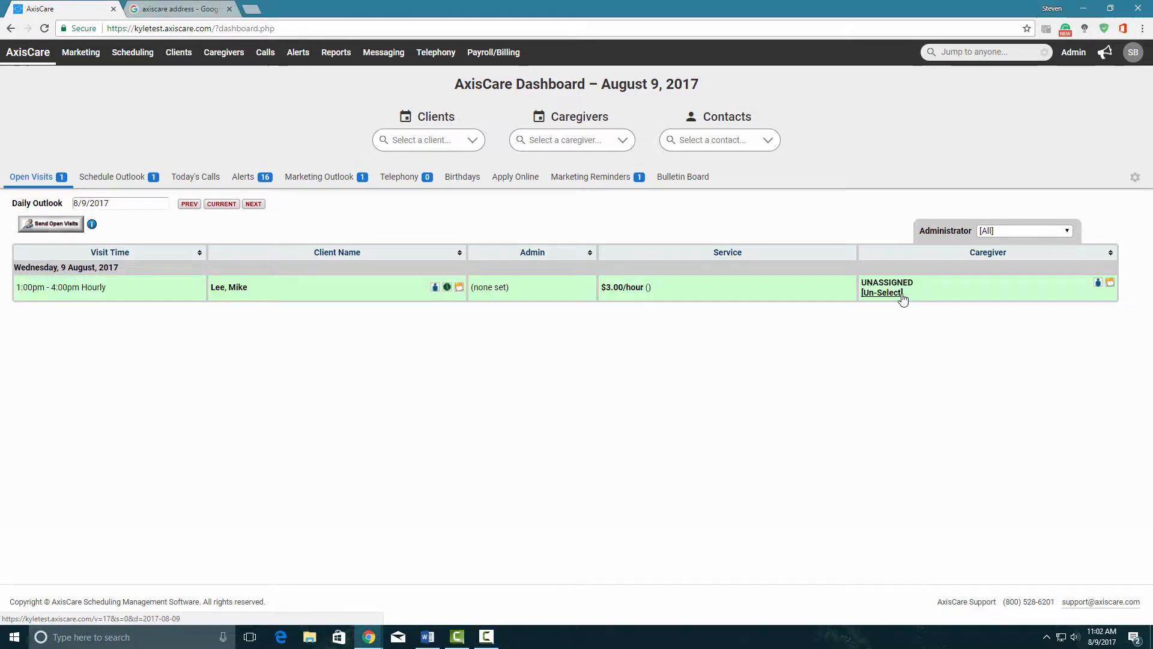
left_click(80, 226)
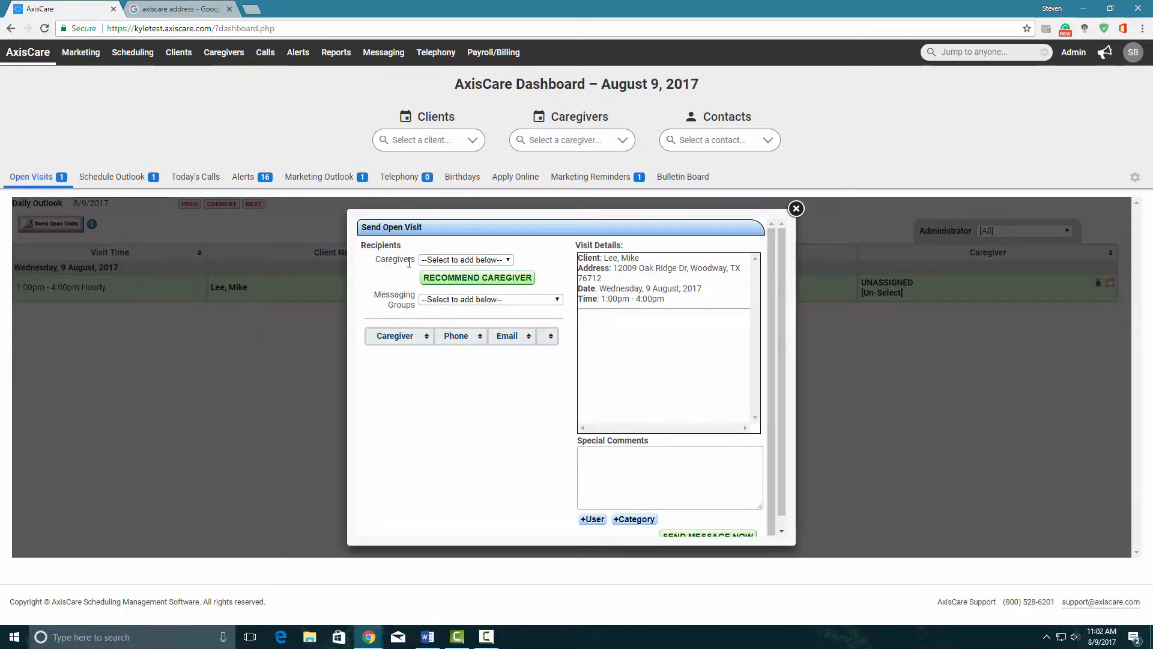
left_click(466, 260)
left_click(445, 402)
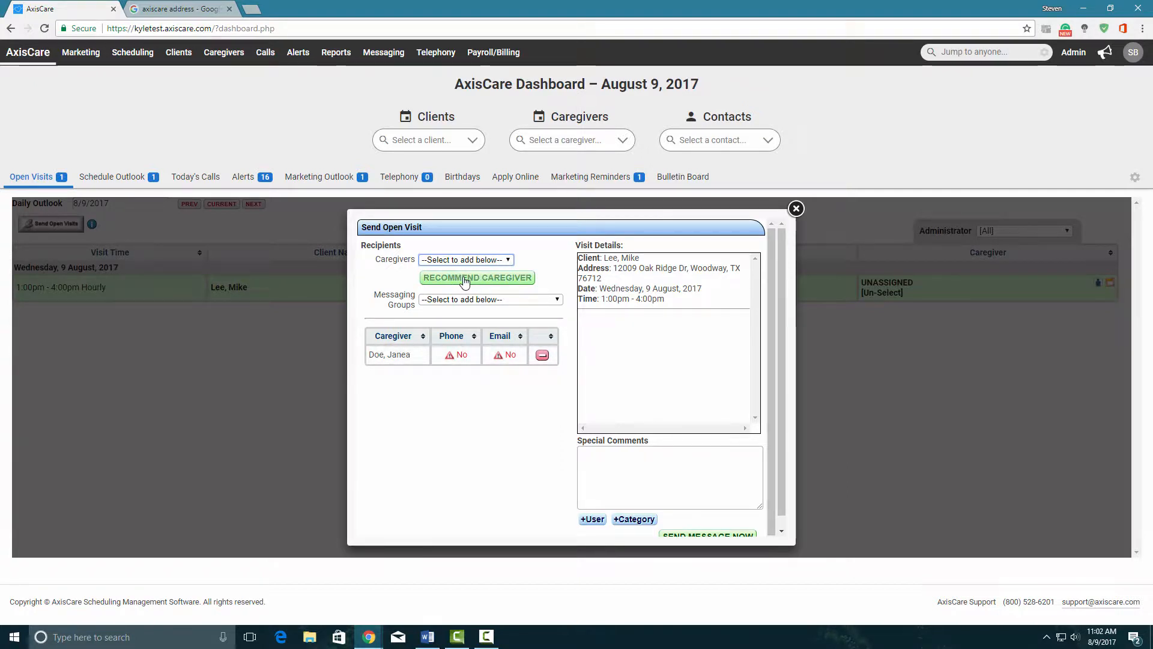
Add a recommended caregiver and Dwight Eisenhower to the open visit's recipients, and check the available messaging groups.
left_click(465, 278)
left_click(466, 327)
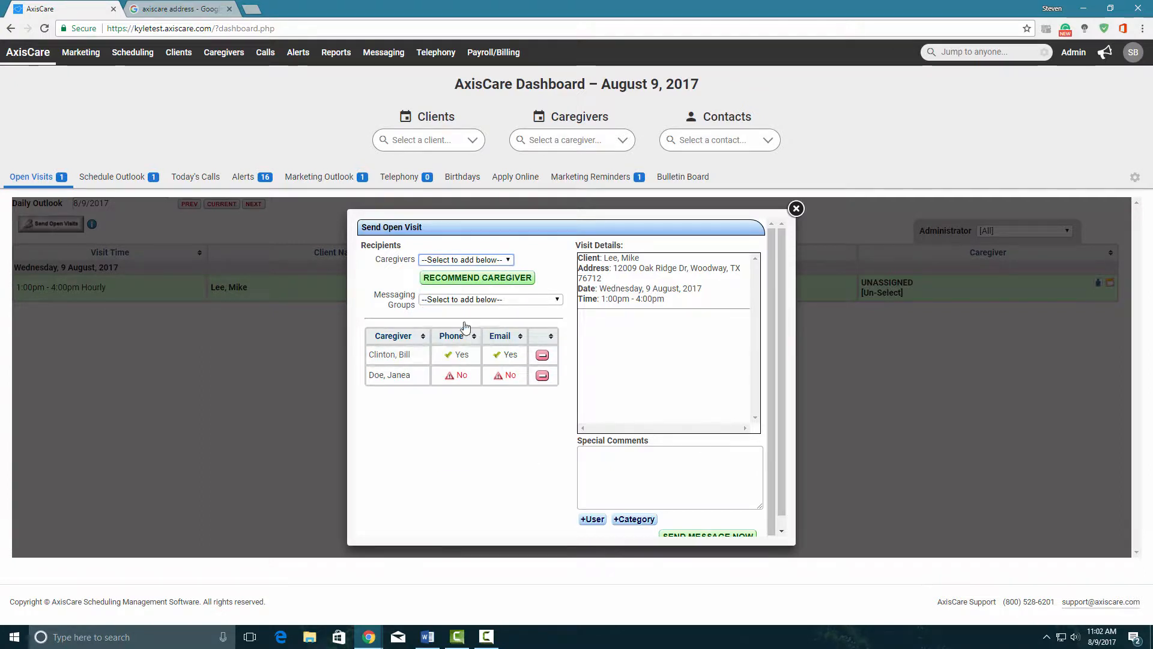
left_click(477, 260)
left_click(462, 431)
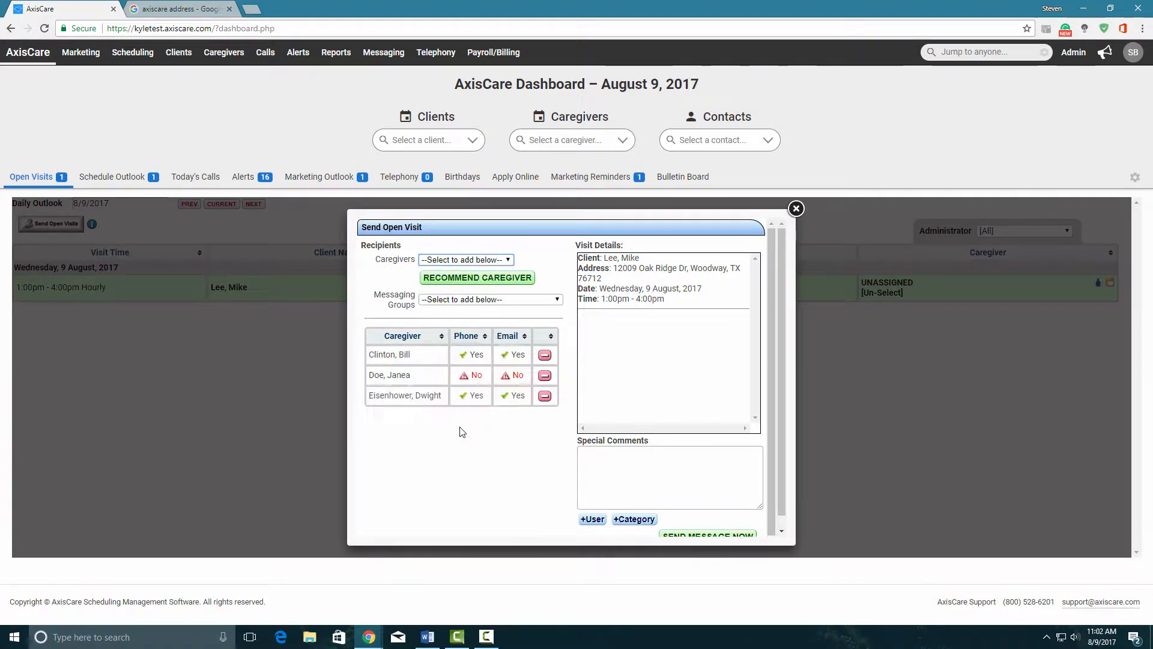
left_click(466, 298)
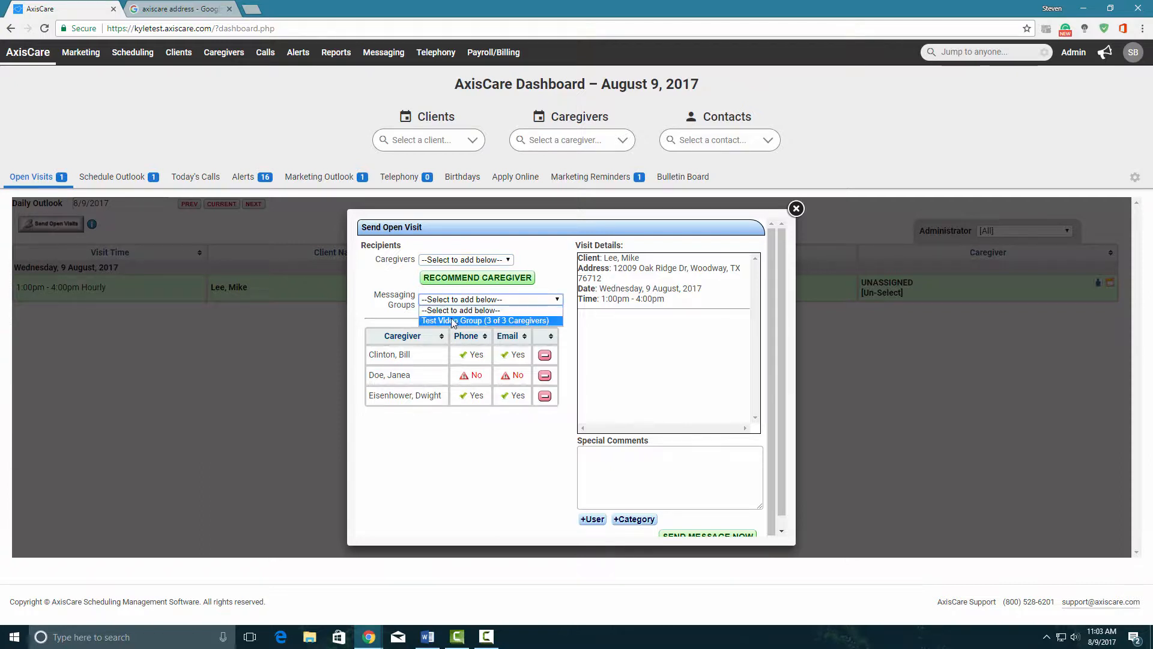
left_click(370, 295)
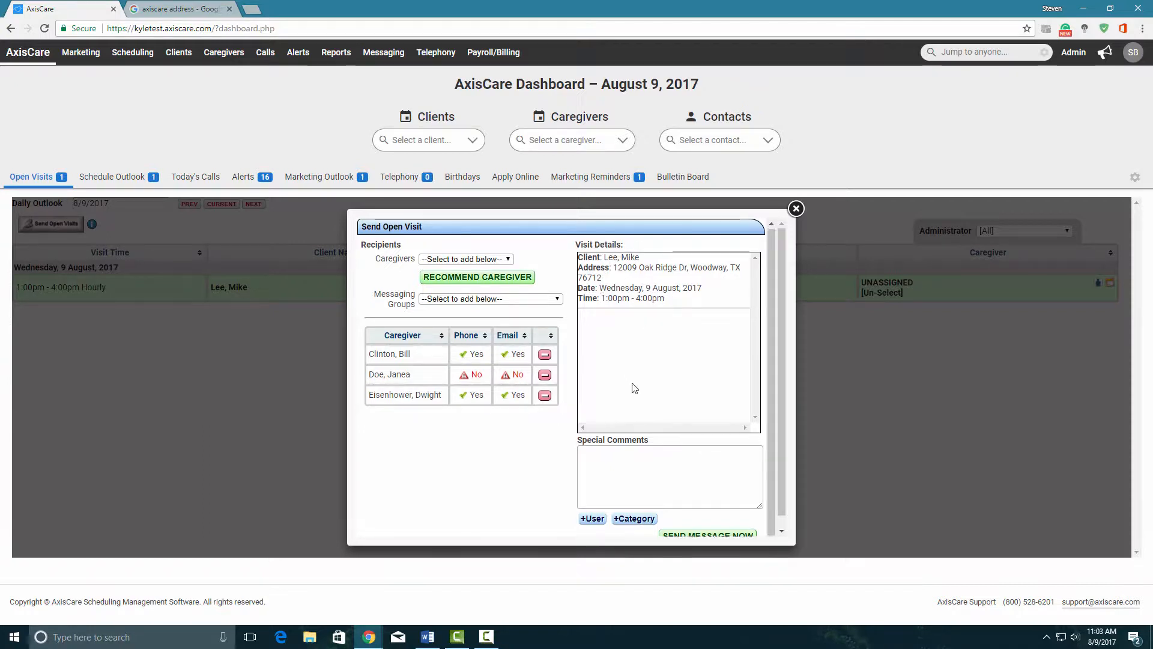
Send the open visit message to the listed caregivers, confirm sending, and close the result popup.
scroll(624, 421, "down", 1)
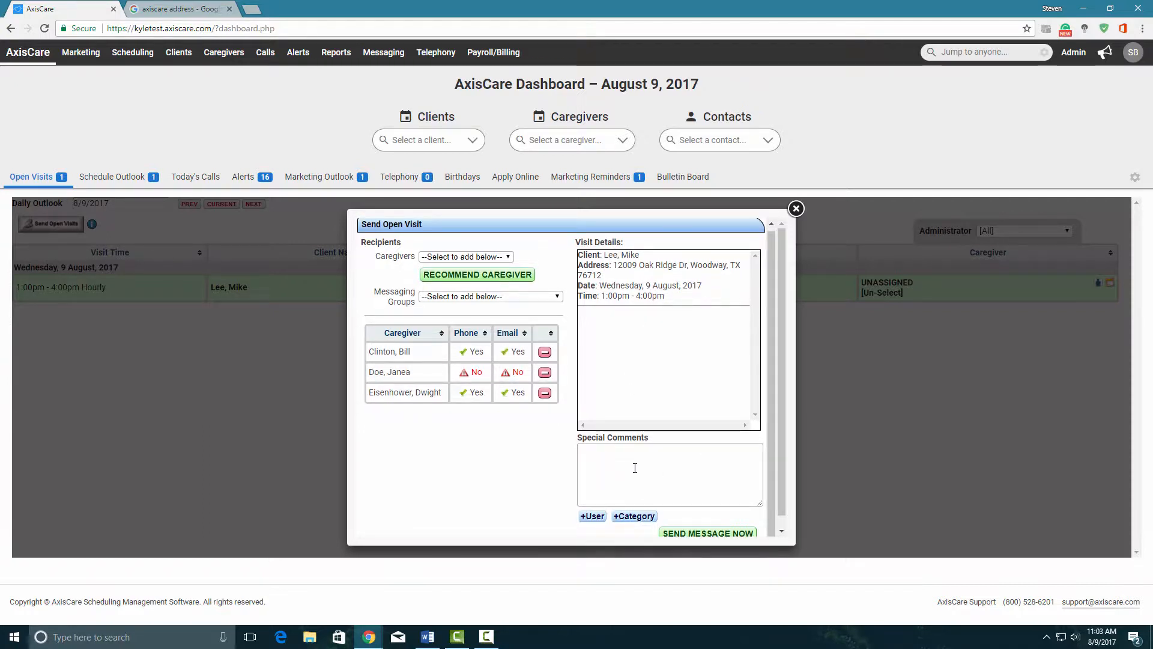
scroll(543, 449, "down", 1)
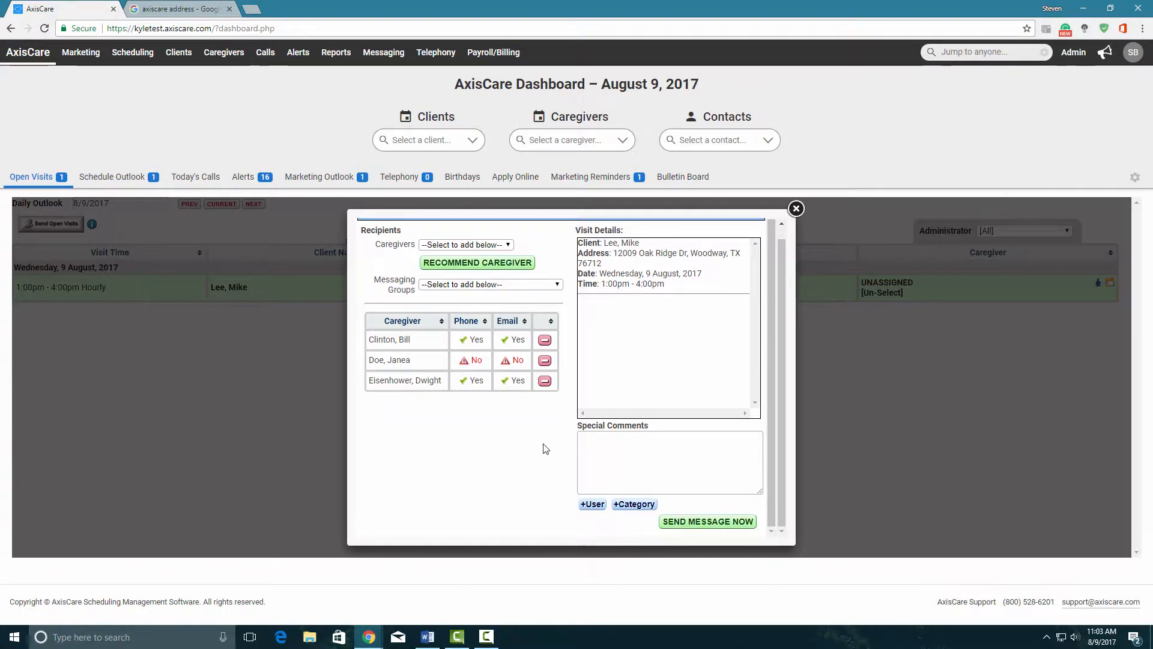
left_click(691, 520)
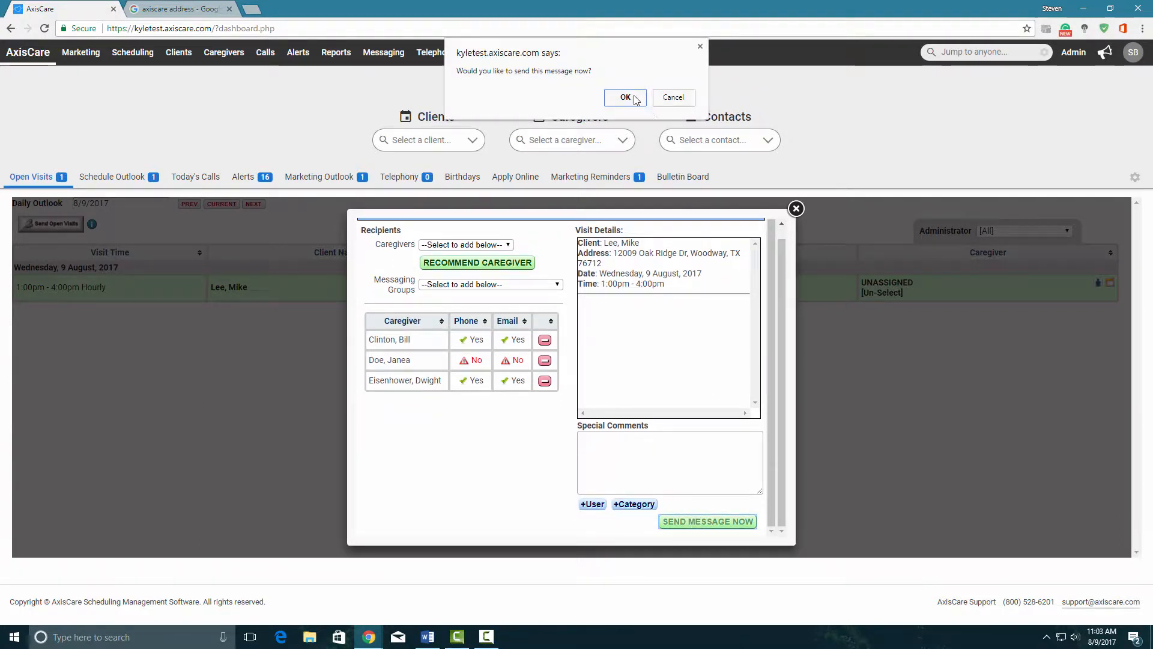
left_click(626, 97)
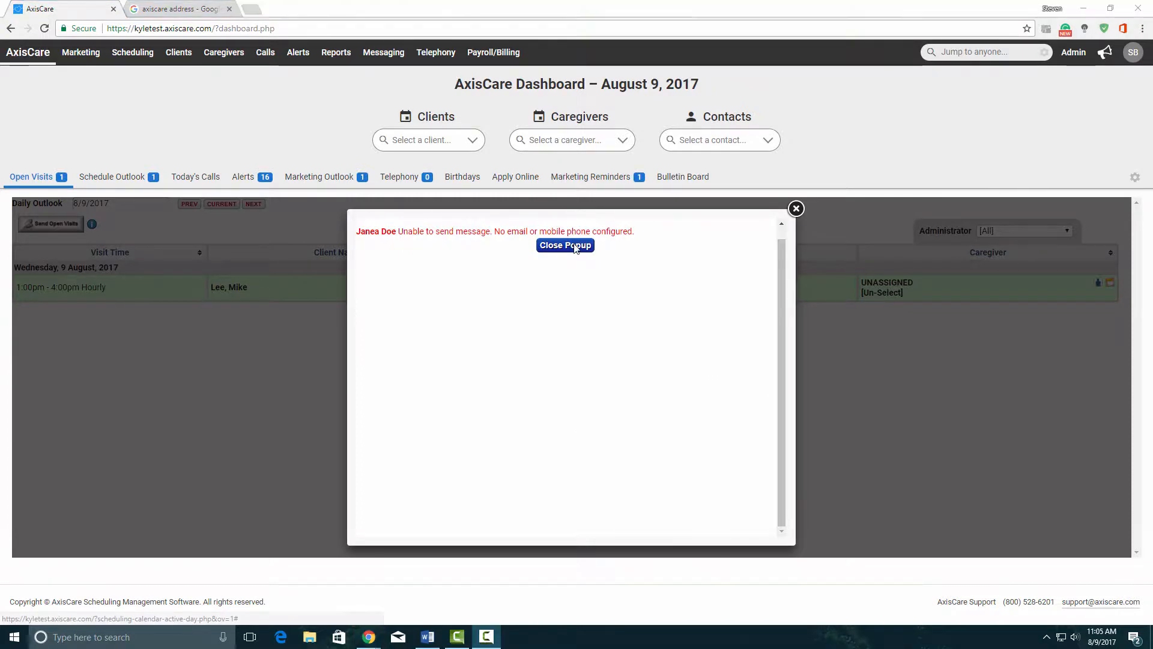
left_click(565, 245)
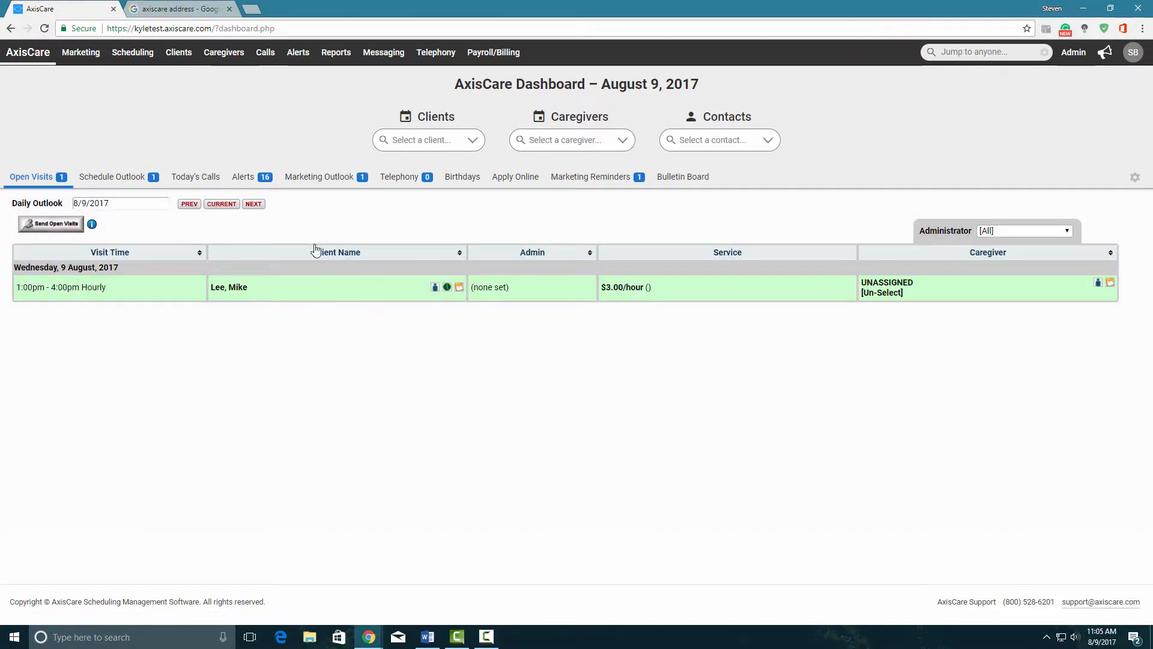
Review the dashboard's schedule outlook, today's calls, alerts, marketing outlook and telephony sections.
left_click(122, 179)
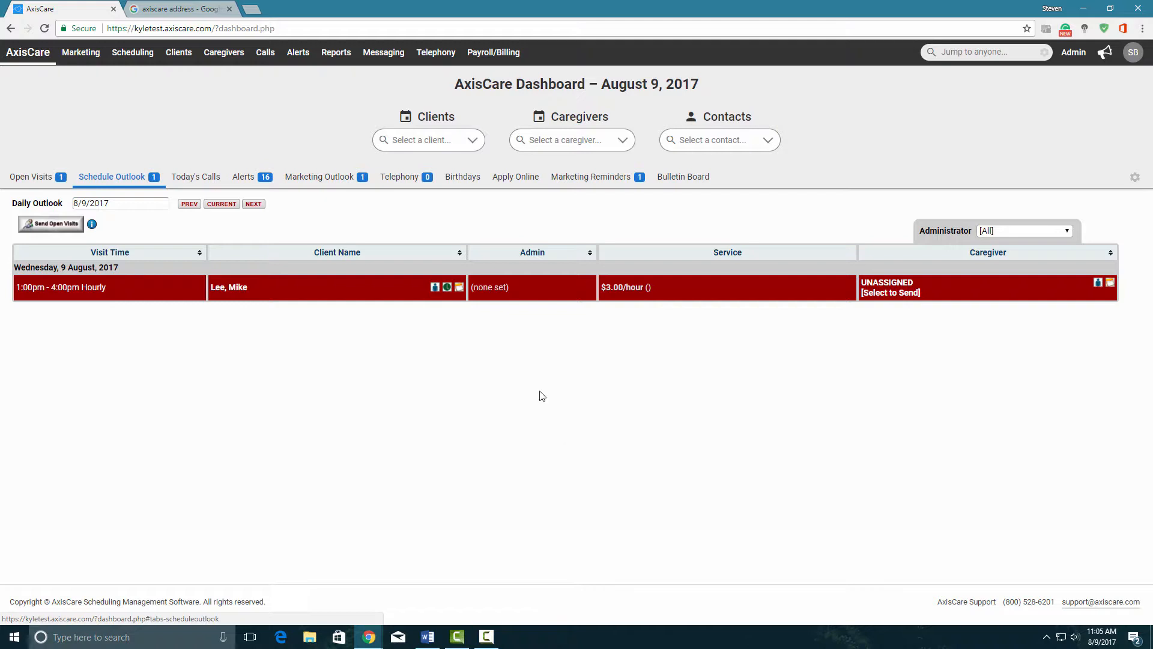
left_click(195, 178)
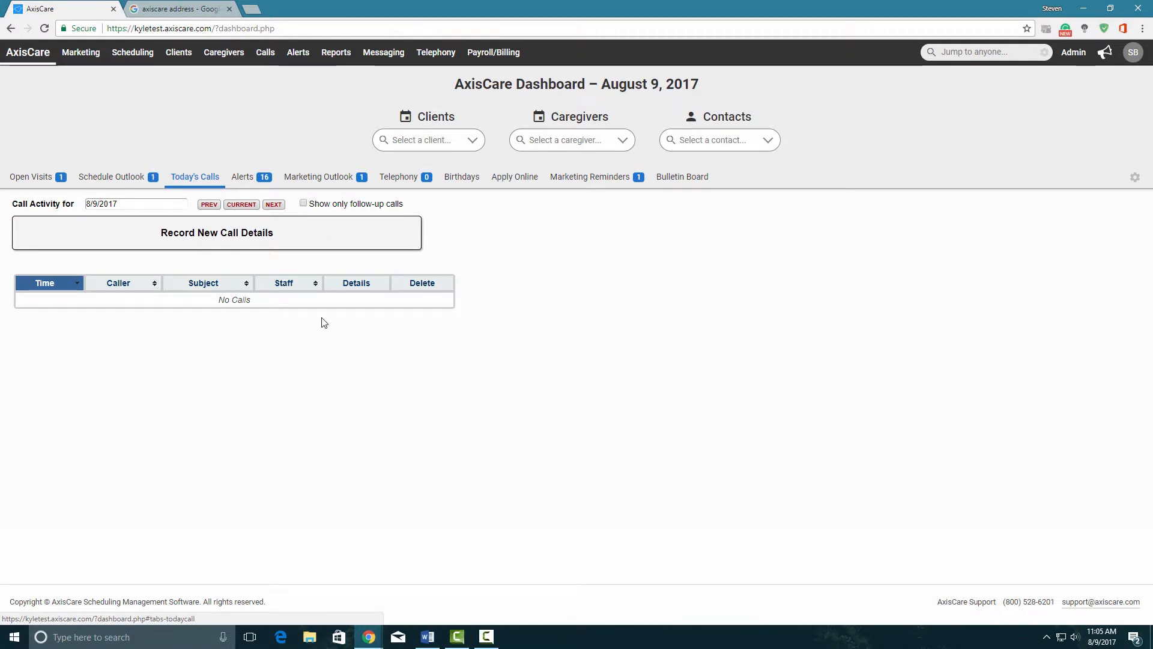
left_click(240, 178)
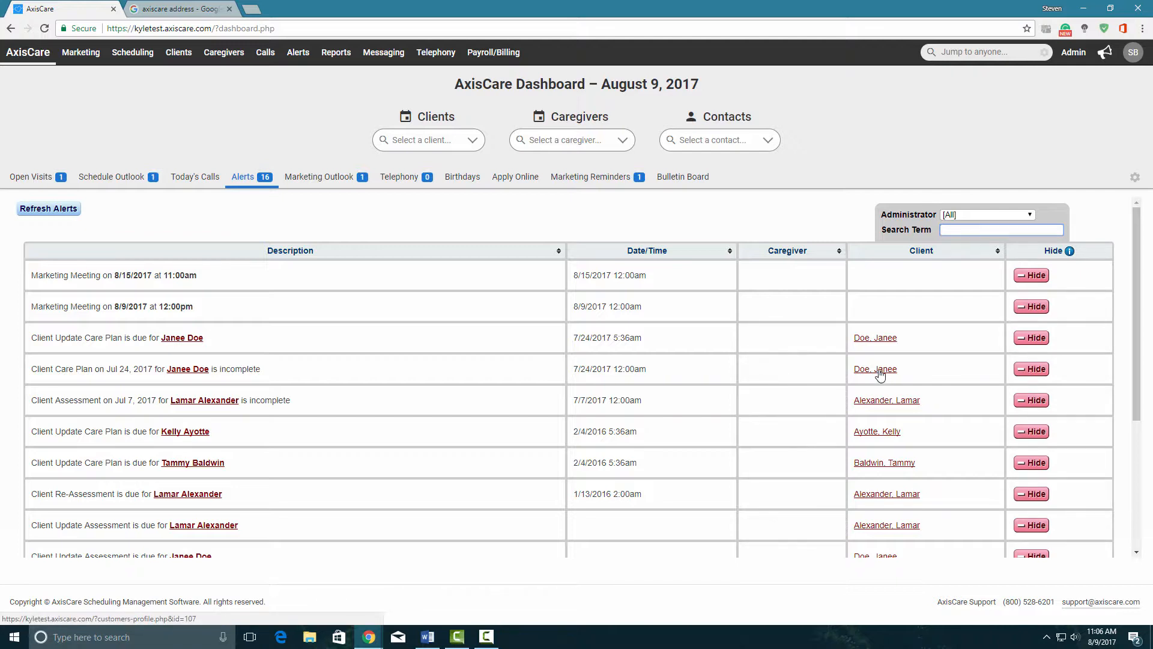
left_click(305, 178)
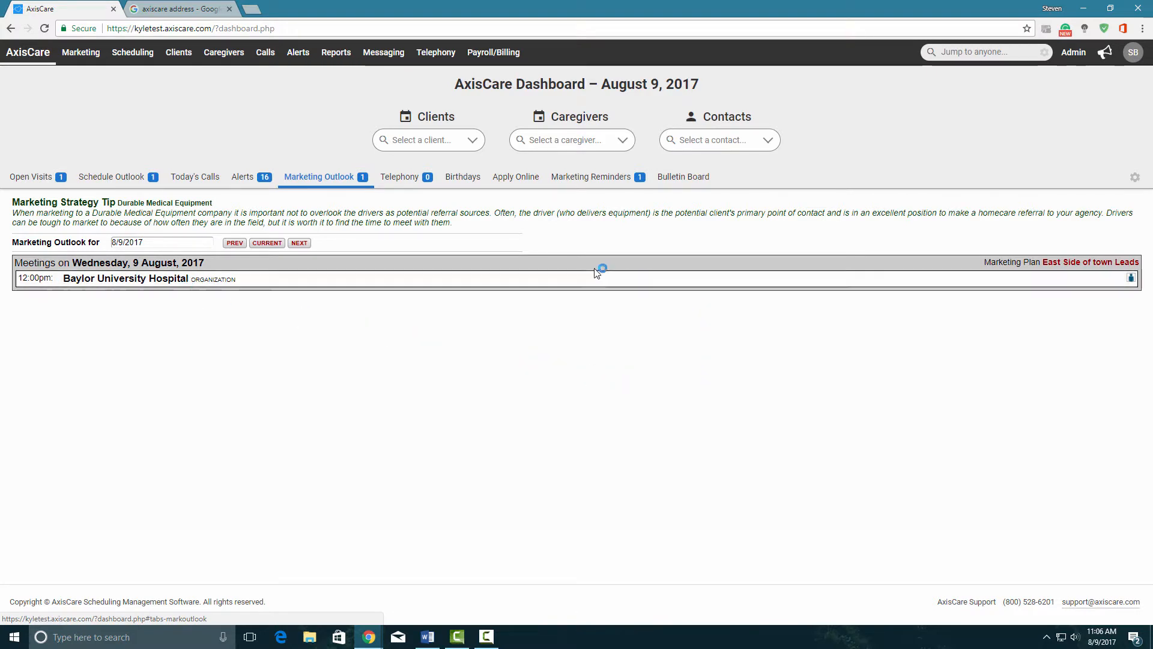
left_click(414, 178)
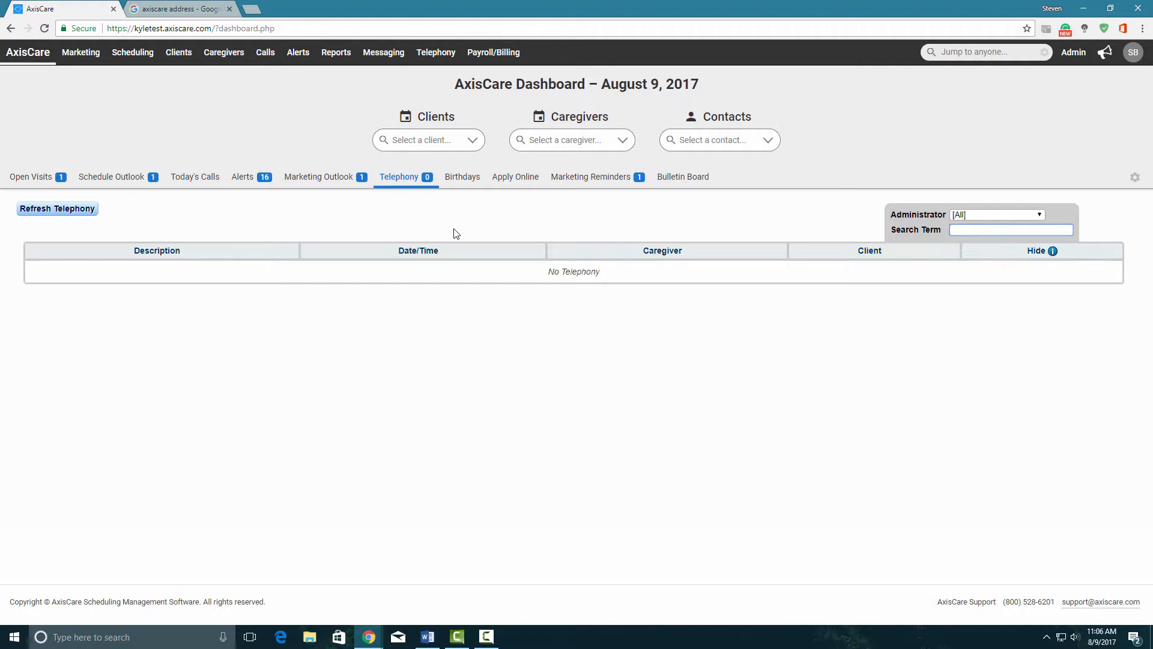
Review upcoming birthdays week by week through the week of 8/28/2017 to 9/3/2017.
left_click(464, 185)
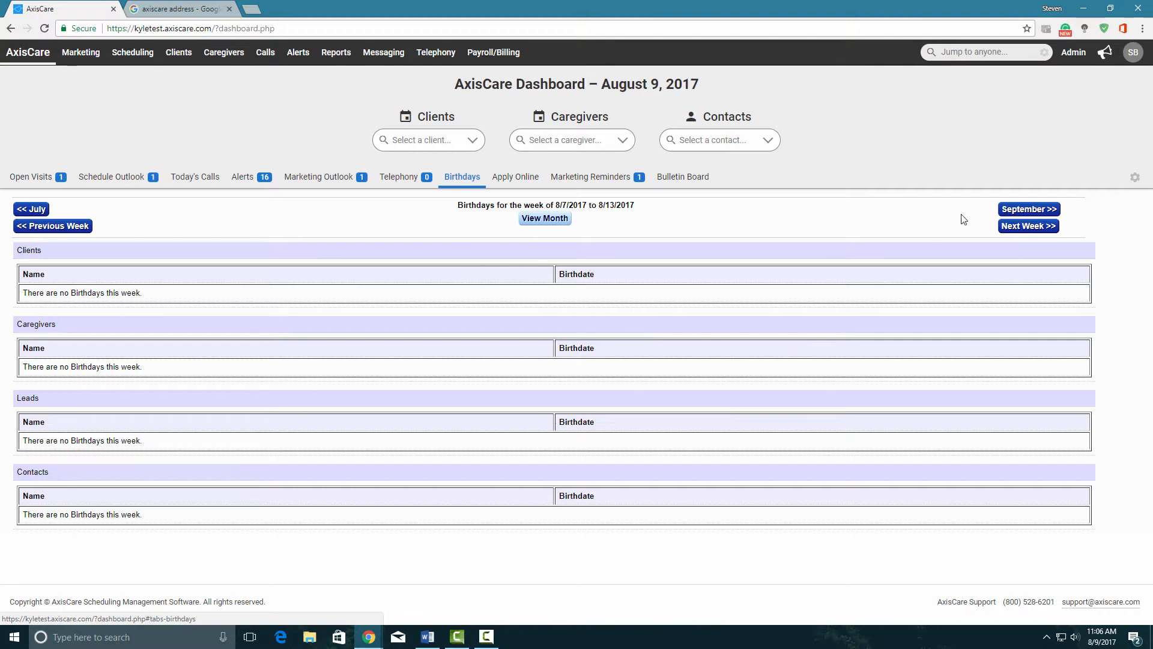
left_click(1015, 227)
left_click(1015, 227)
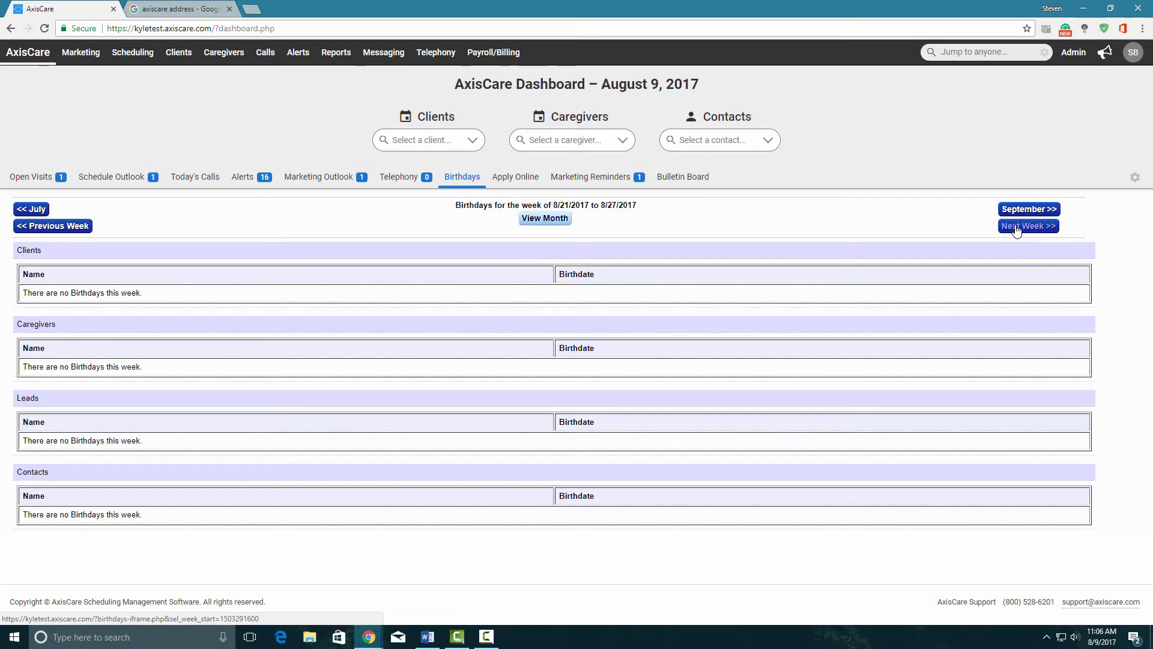
left_click(1015, 227)
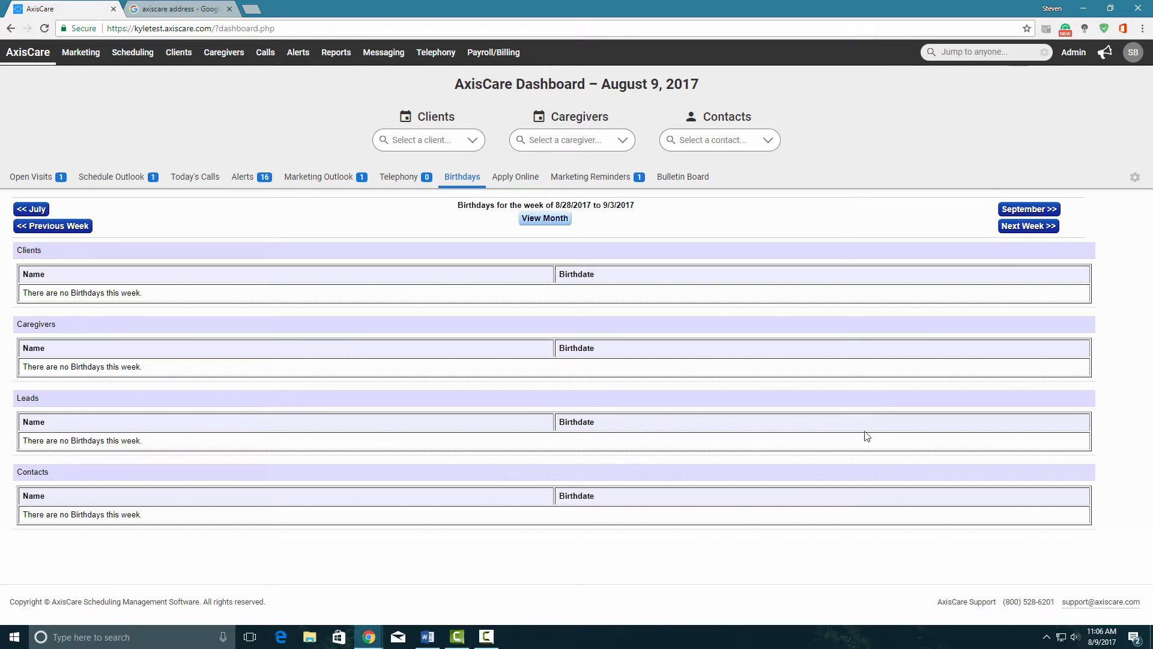
Examine today's online applications and the marketing reminders on the dashboard.
left_click(516, 186)
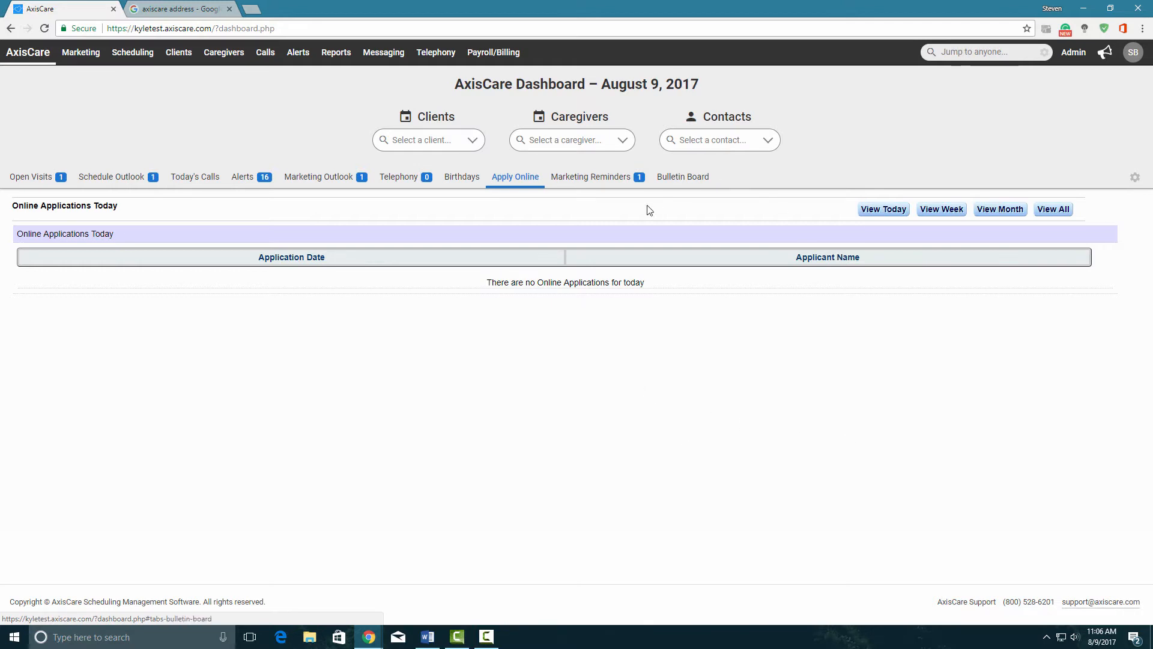
left_click(615, 186)
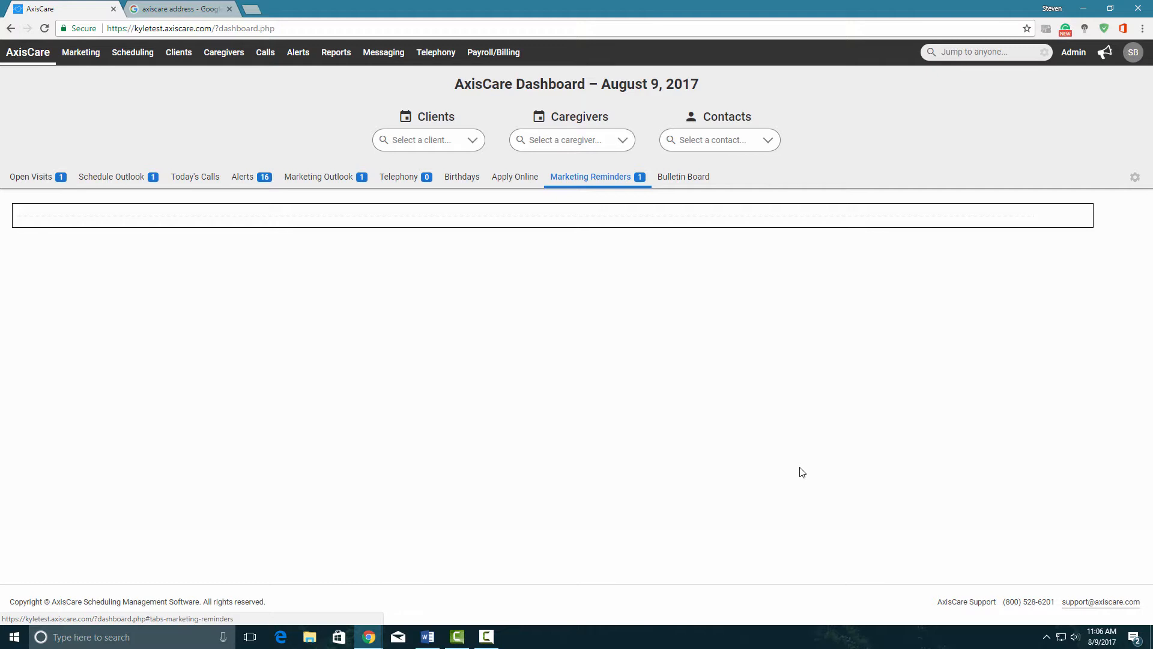
Post a bulletin board note reading "Remember to turn in all requested time off by the 14th".
left_click(677, 176)
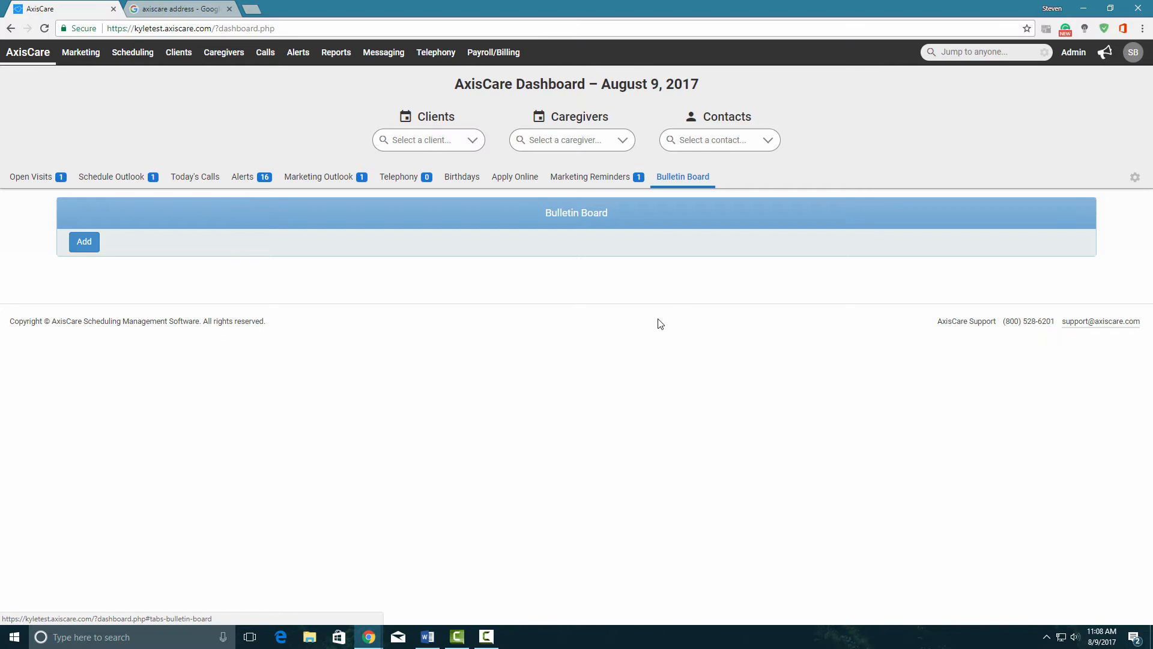
left_click(84, 242)
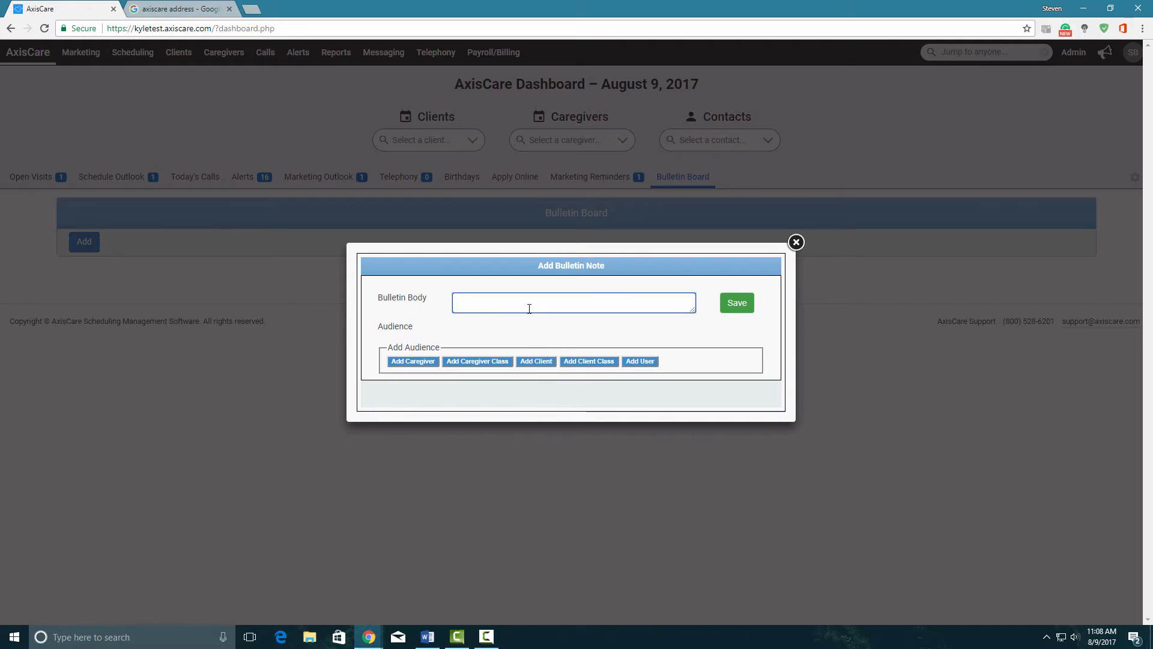
type("Rem")
type("14th")
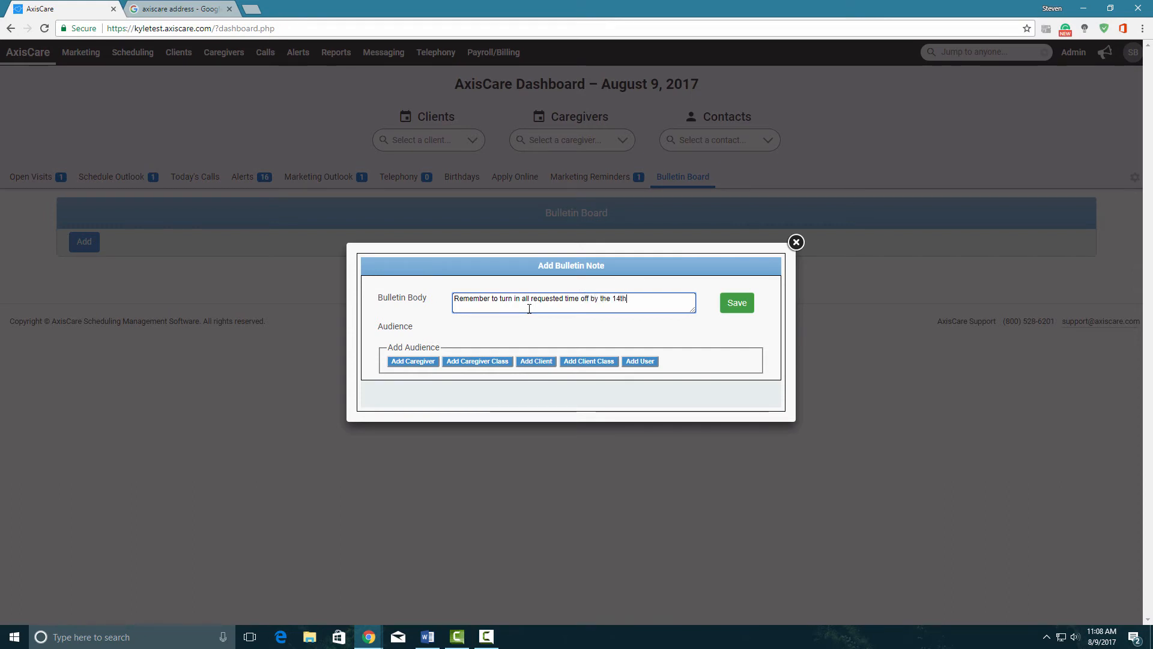
left_click(738, 303)
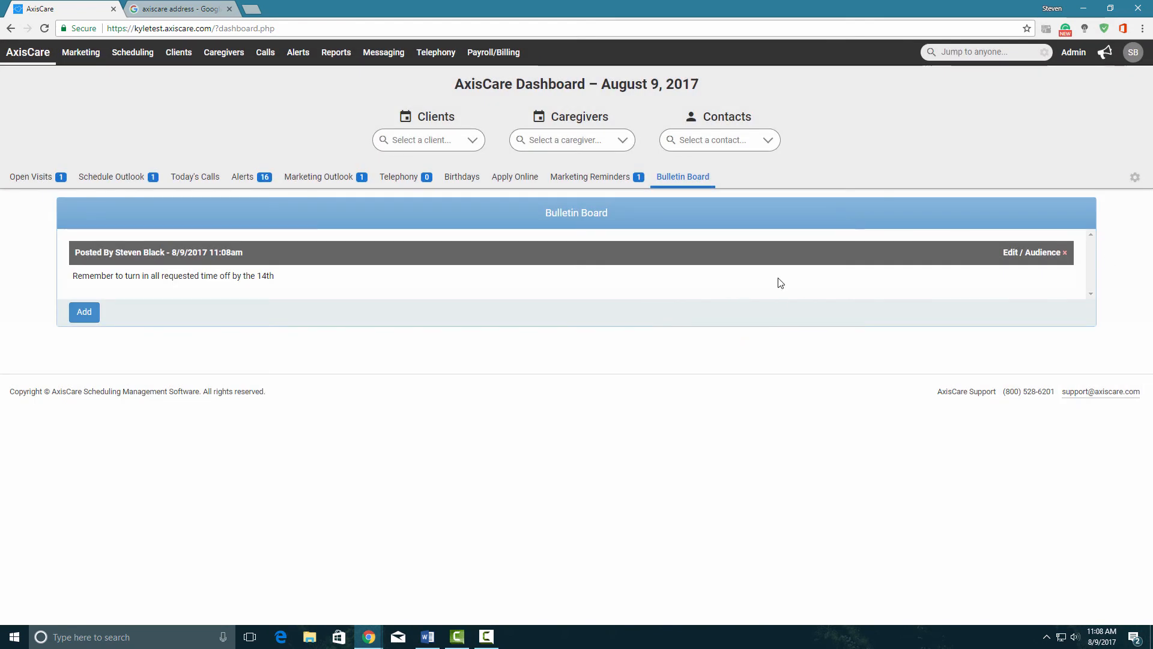